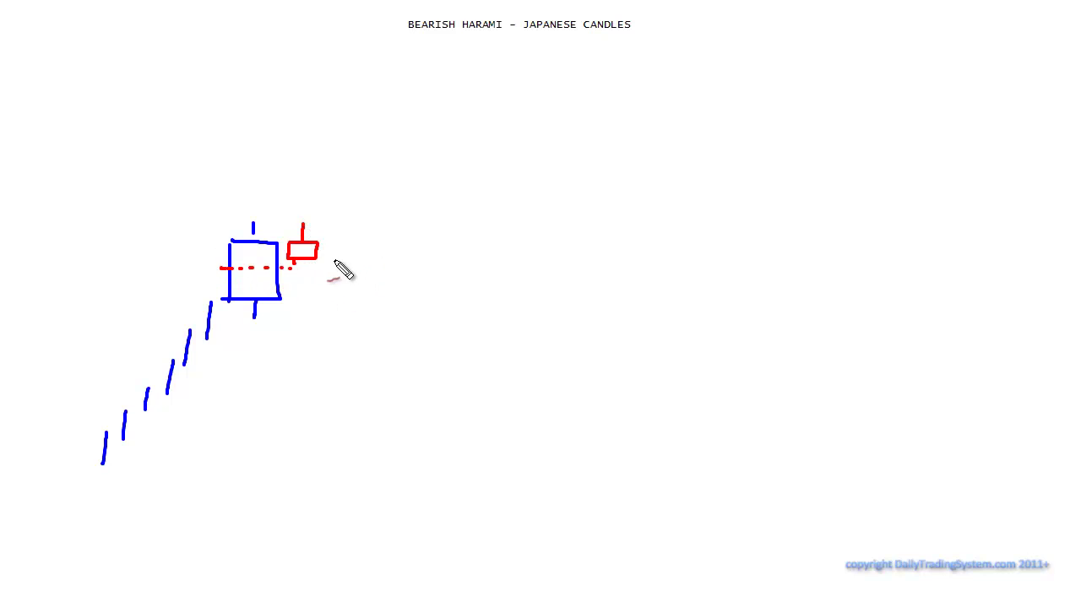
# Draw a tall red rectangle candle right of the pattern and loop the harami pair in red
pyautogui.moveTo(327, 262)
pyautogui.mouseDown()
pyautogui.moveTo(346, 262)
pyautogui.moveTo(328, 263)
pyautogui.moveTo(318, 329)
pyautogui.mouseUp()
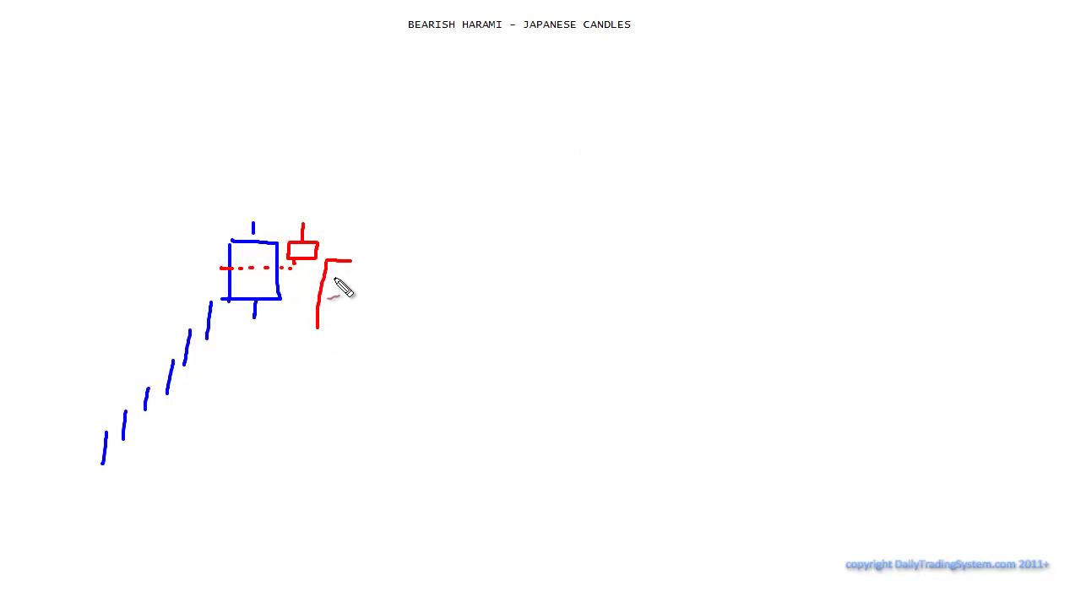
pyautogui.moveTo(351, 264); pyautogui.dragTo(323, 286)
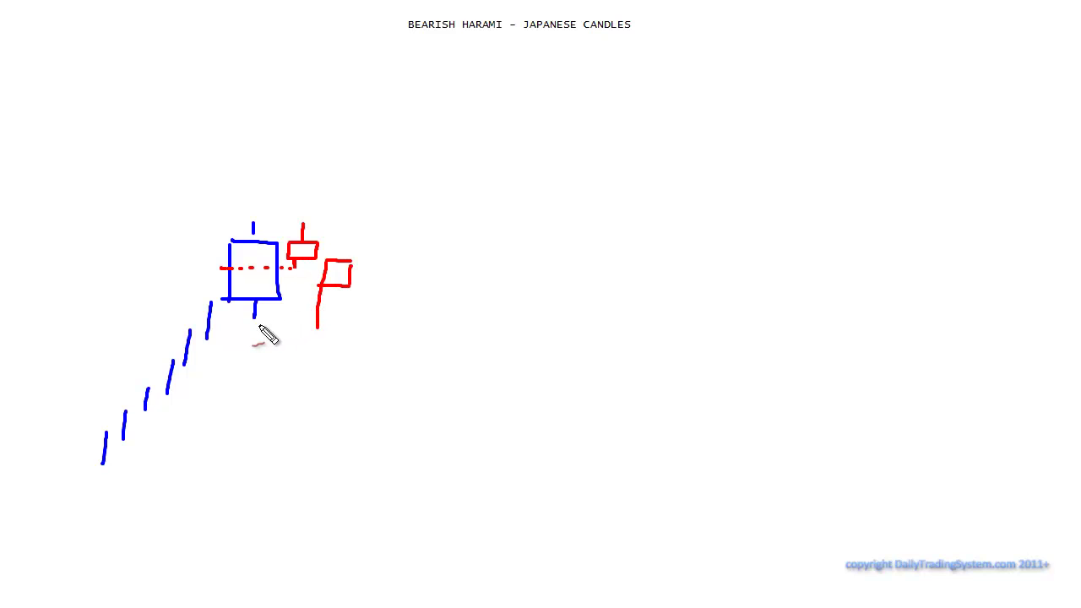
pyautogui.click(254, 324)
pyautogui.moveTo(317, 328); pyautogui.dragTo(361, 335)
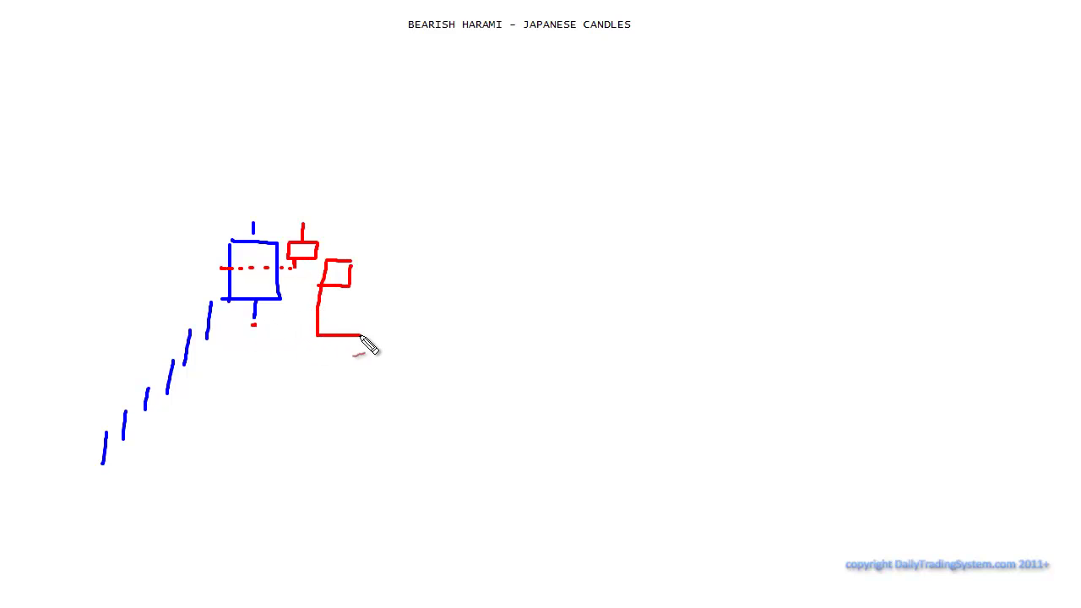
pyautogui.moveTo(350, 277)
pyautogui.mouseDown()
pyautogui.moveTo(350, 326)
pyautogui.moveTo(335, 348)
pyautogui.mouseUp()
pyautogui.moveTo(228, 212)
pyautogui.mouseDown()
pyautogui.moveTo(328, 279)
pyautogui.moveTo(216, 234)
pyautogui.moveTo(253, 215)
pyautogui.mouseUp()
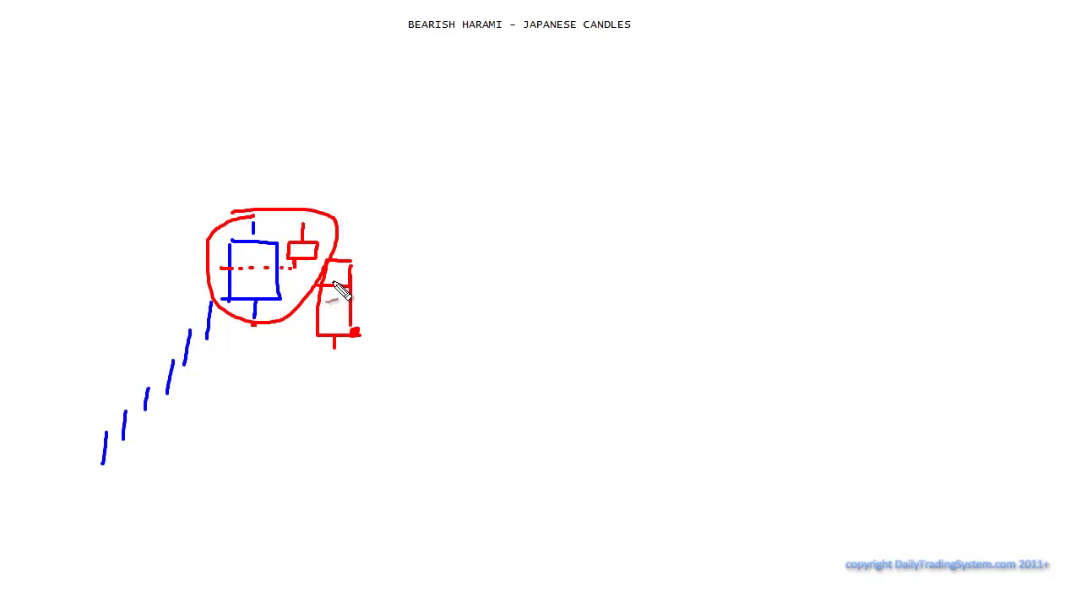
# Draw a small red candle further right and retrace the tall red candle's edges
pyautogui.moveTo(382, 257); pyautogui.dragTo(396, 277)
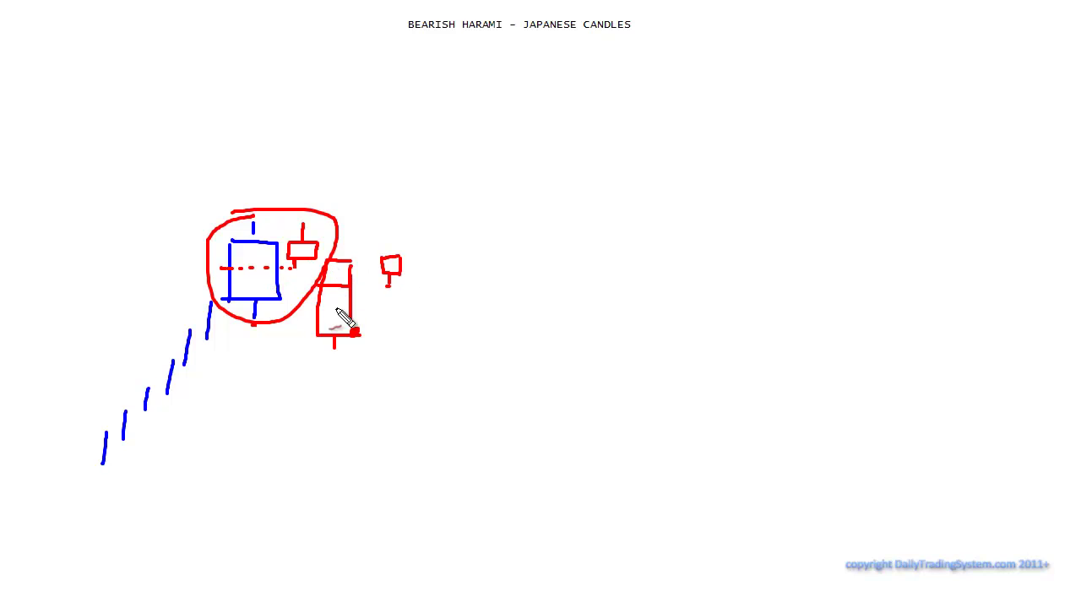
pyautogui.moveTo(328, 264)
pyautogui.mouseDown()
pyautogui.moveTo(350, 263)
pyautogui.moveTo(351, 332)
pyautogui.mouseUp()
pyautogui.moveTo(322, 269); pyautogui.dragTo(330, 345)
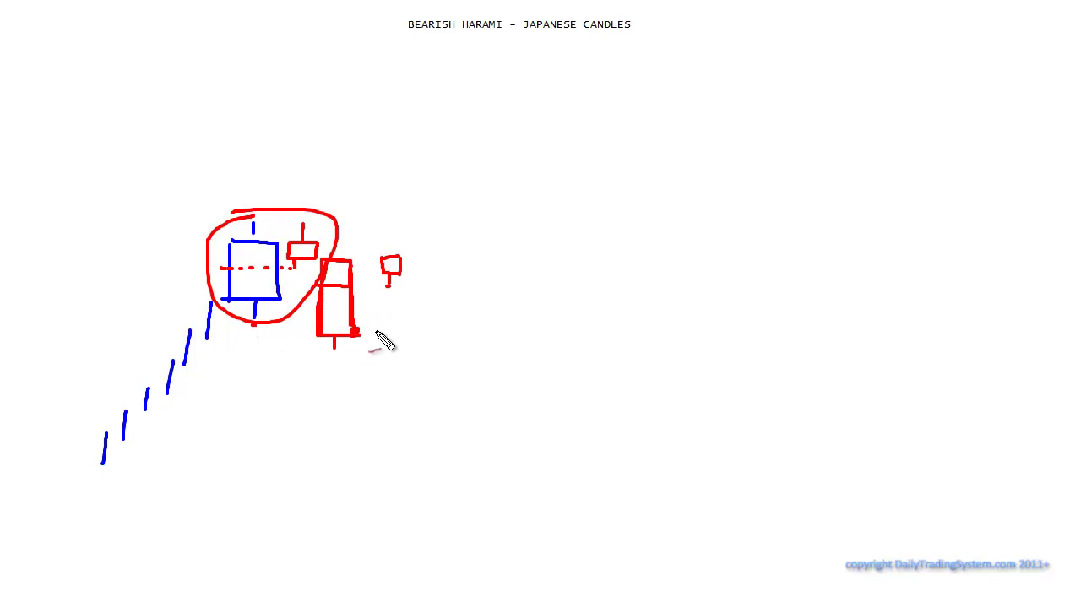
# Add a downward arrow below the tall candle, a red top line across the pattern and a TOP label
pyautogui.moveTo(356, 334)
pyautogui.mouseDown()
pyautogui.moveTo(362, 379)
pyautogui.moveTo(382, 367)
pyautogui.mouseUp()
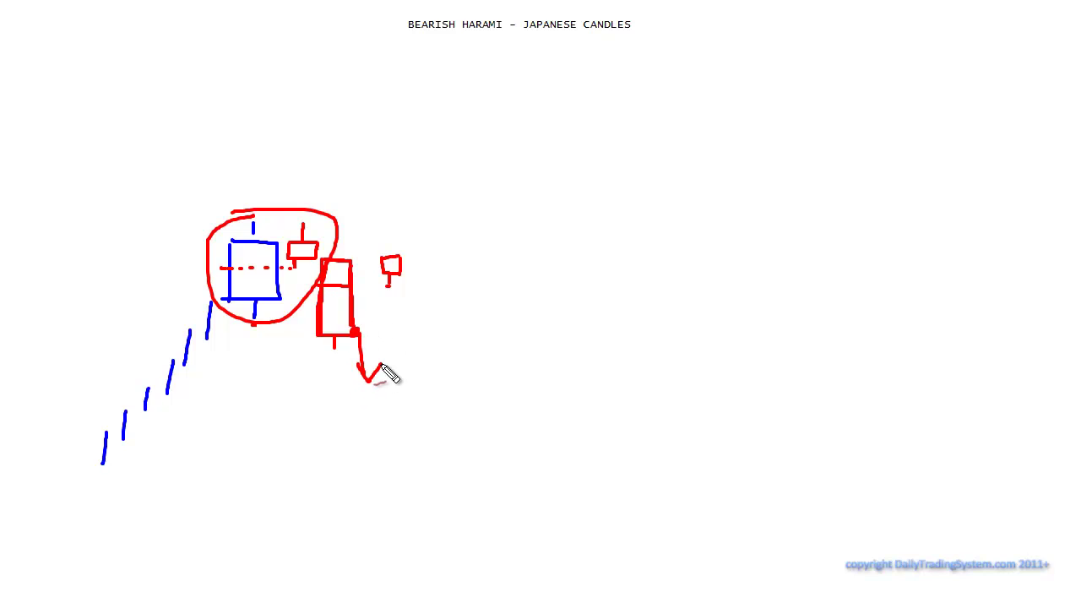
pyautogui.moveTo(161, 218); pyautogui.dragTo(395, 215)
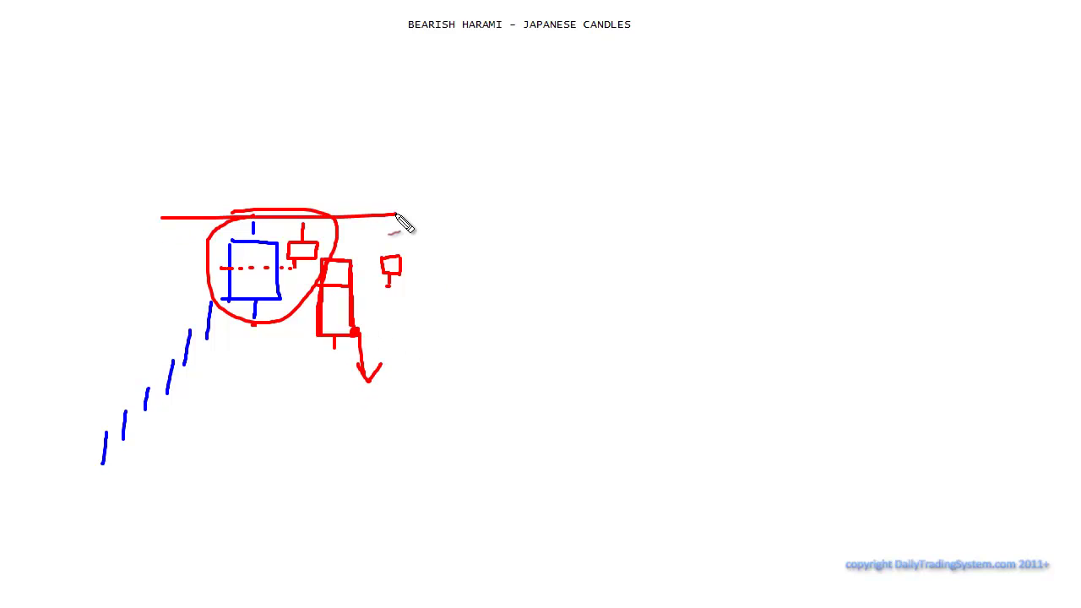
pyautogui.moveTo(267, 169); pyautogui.dragTo(265, 184)
pyautogui.moveTo(244, 168)
pyautogui.mouseDown()
pyautogui.moveTo(304, 168)
pyautogui.moveTo(311, 184)
pyautogui.mouseUp()
pyautogui.moveTo(311, 161); pyautogui.dragTo(315, 174)
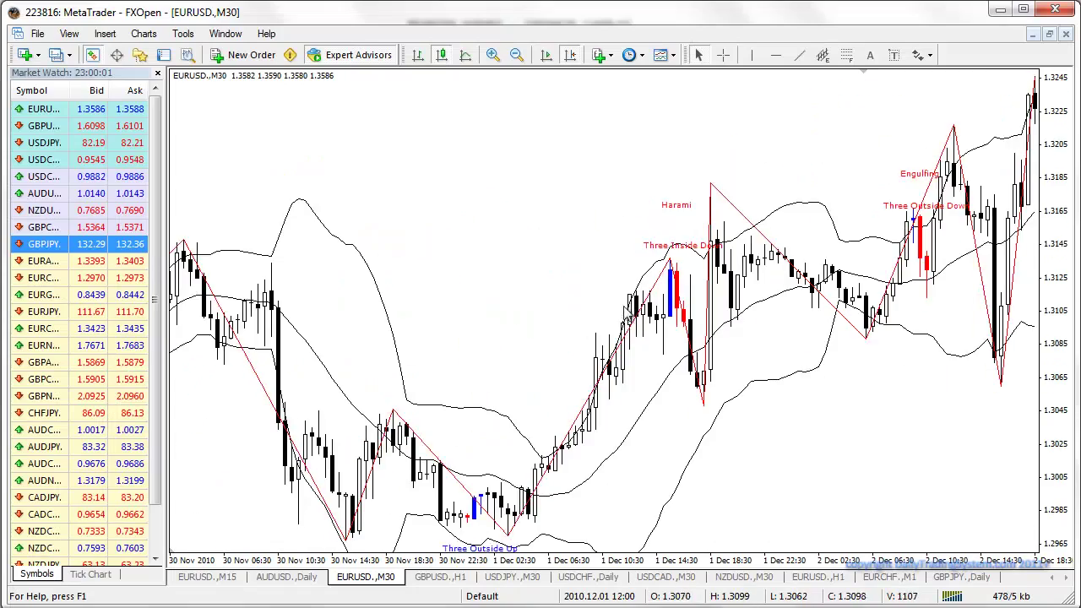
# Bring up the MetaTrader EURUSD M30 chart with the timeframe list
pyautogui.scroll(6, 575, 282)
pyautogui.scroll(-5, 592, 311)
pyautogui.click(642, 55)
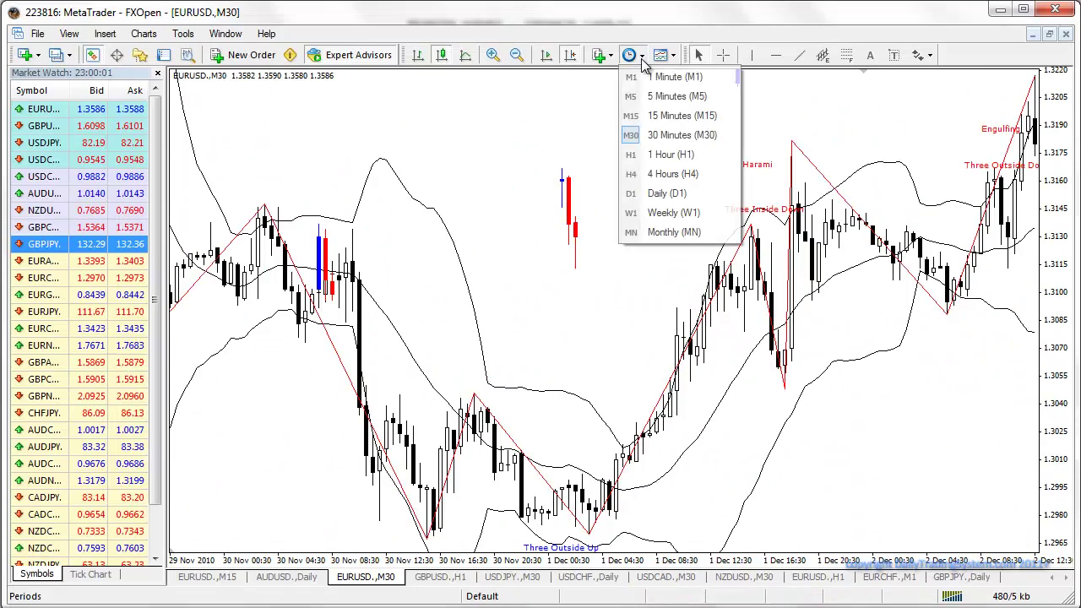
# Switch EURUSD to M15, jump to the latest bars, then return to the M30 timeframe
pyautogui.click(688, 116)
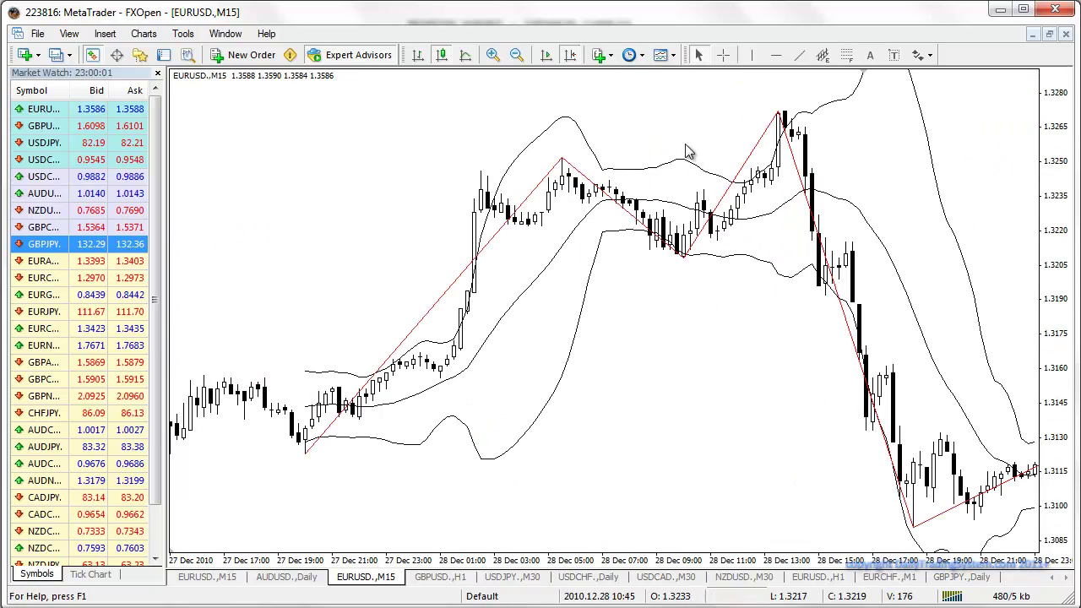
pyautogui.moveTo(699, 172); pyautogui.dragTo(439, 160)
pyautogui.click(571, 55)
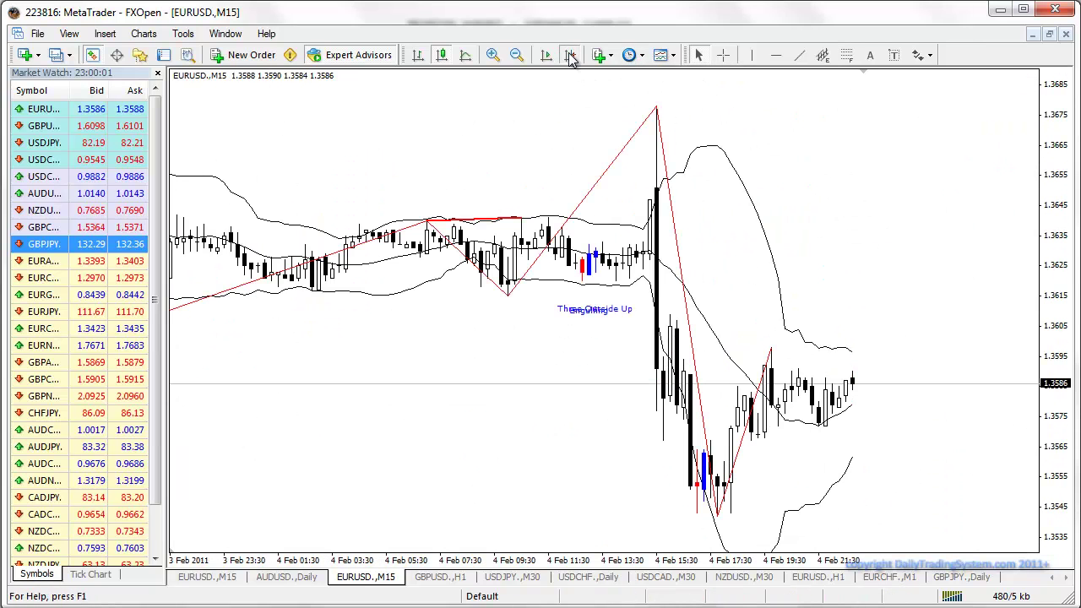
pyautogui.scroll(10, 522, 312)
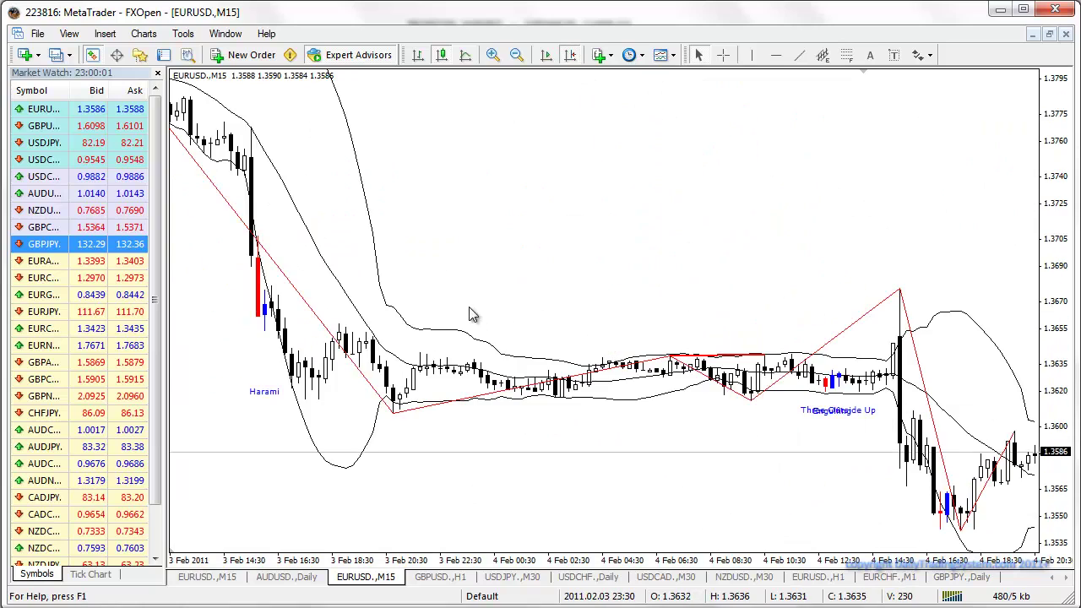
pyautogui.scroll(5, 742, 312)
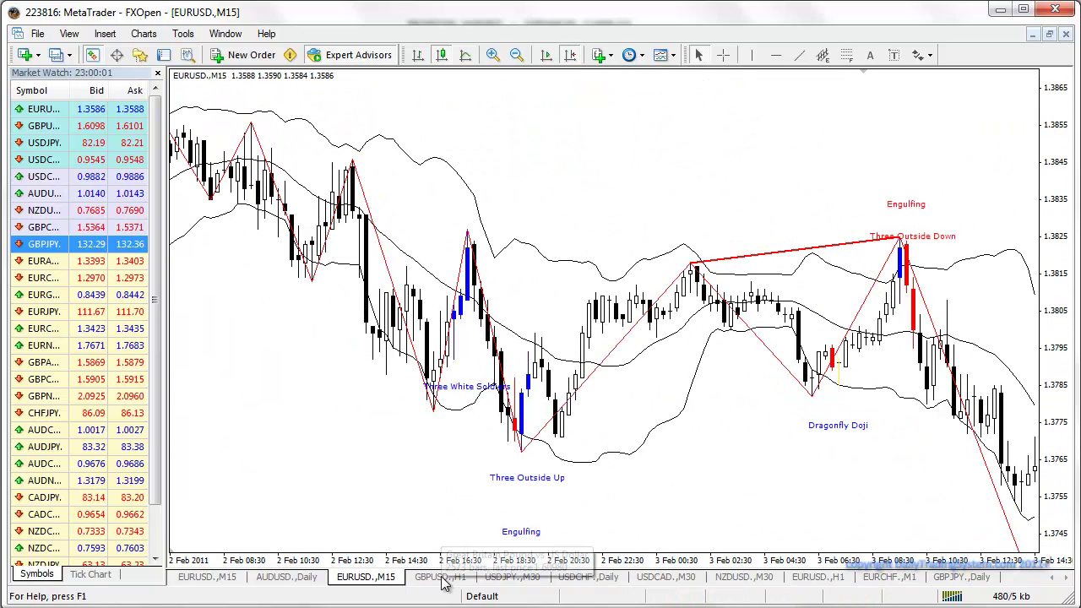
pyautogui.click(629, 55)
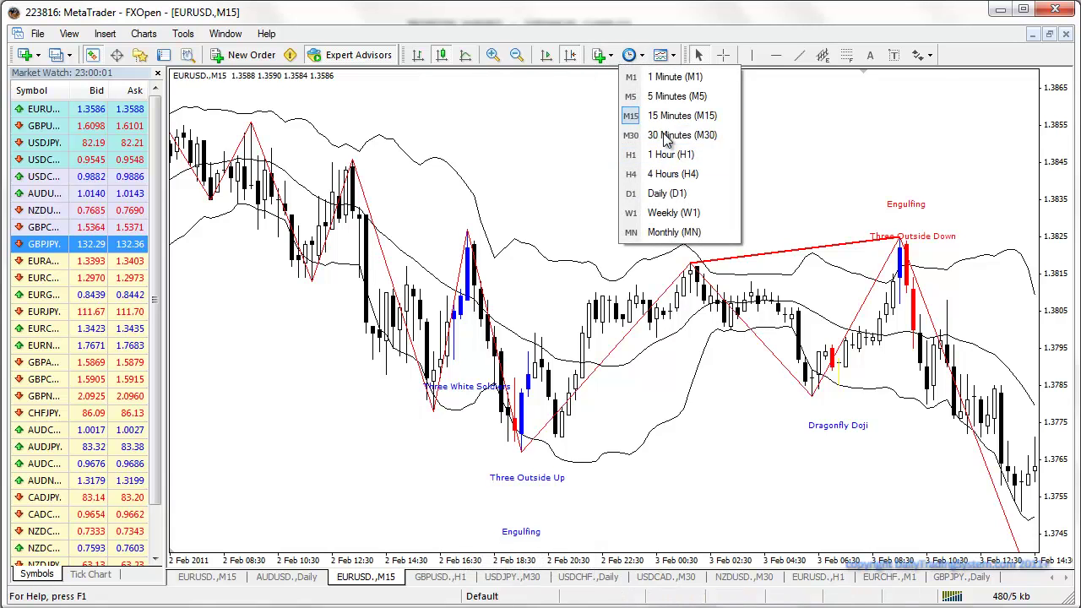
pyautogui.click(663, 132)
pyautogui.scroll(10, 550, 272)
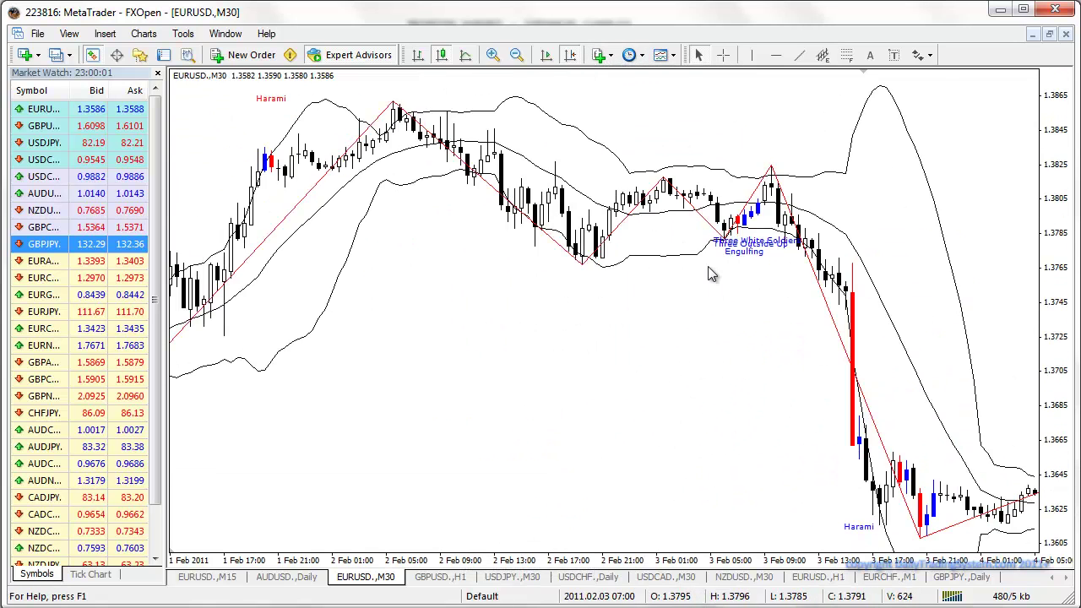
# Scroll the M30 chart to review the Three Inside Up, Harami and Engulfing labels
pyautogui.scroll(-10, 710, 264)
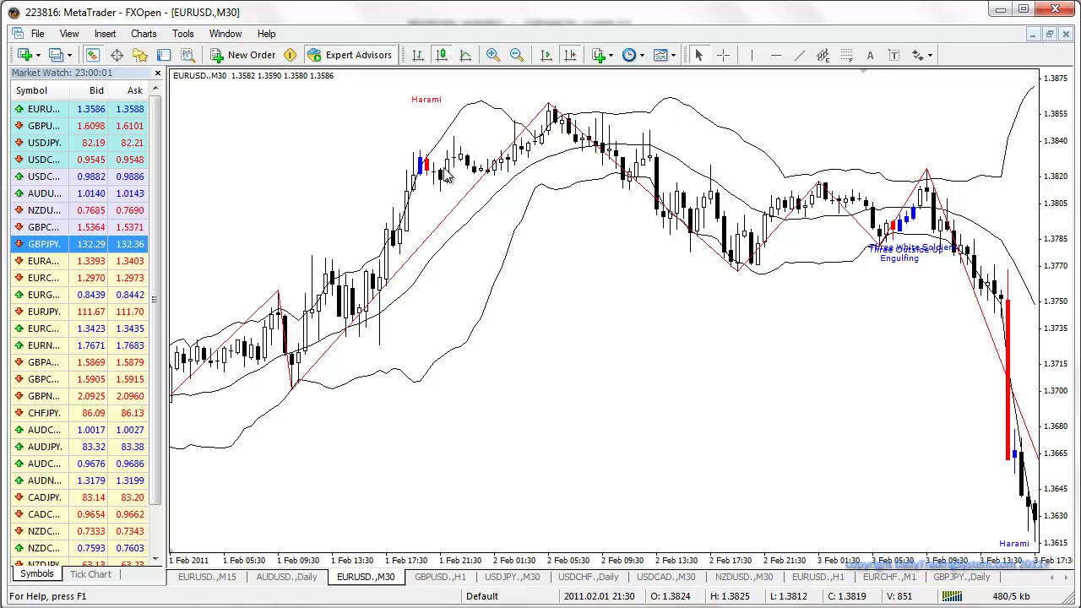
pyautogui.scroll(10, 461, 292)
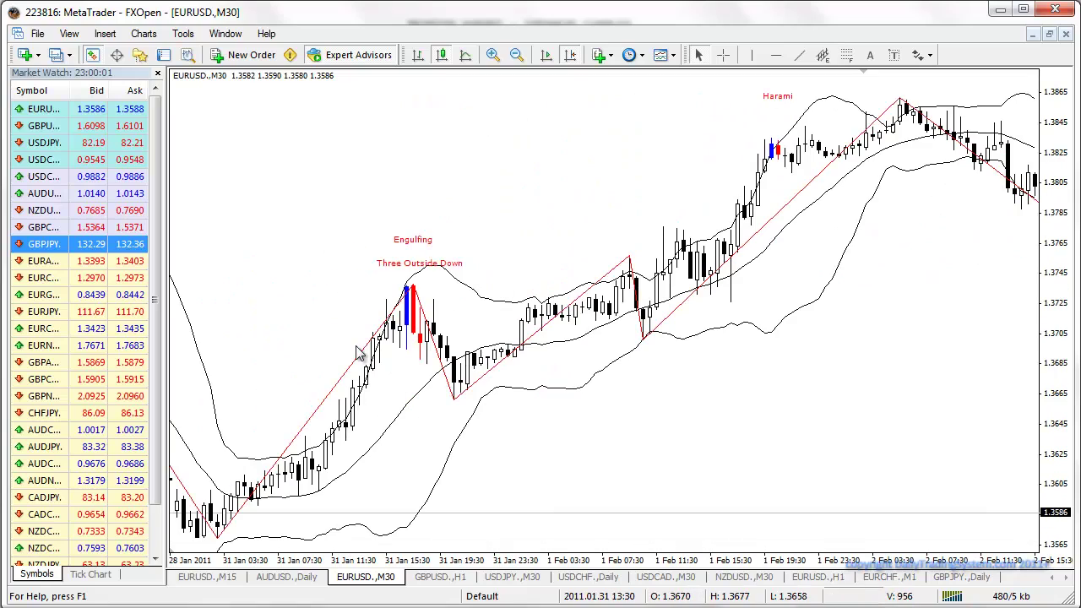
pyautogui.scroll(3, 338, 338)
pyautogui.scroll(3, 378, 334)
pyautogui.scroll(6, 422, 330)
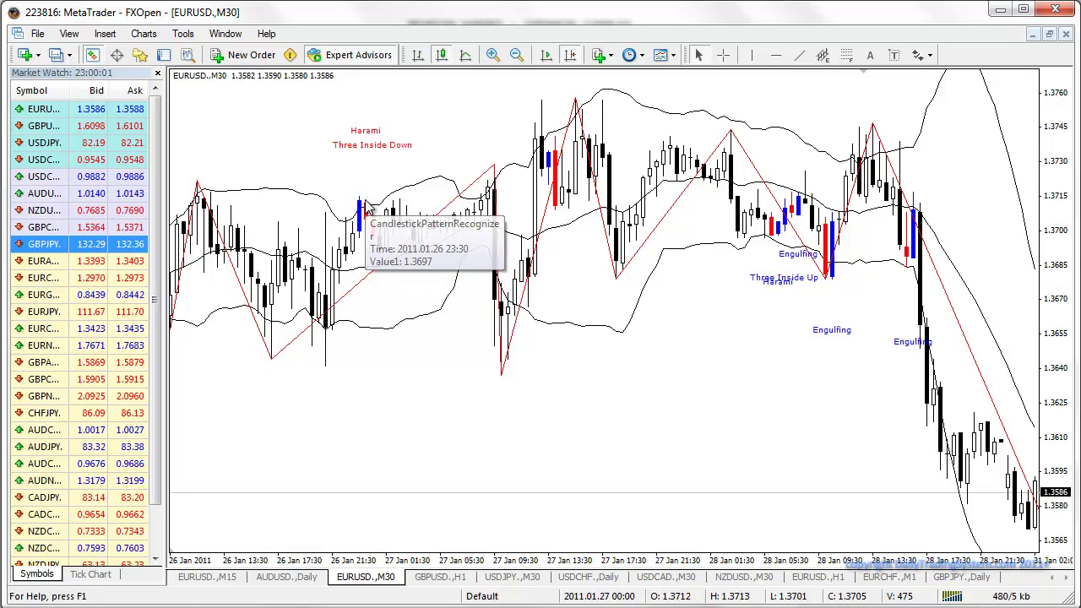
pyautogui.moveTo(360, 199)
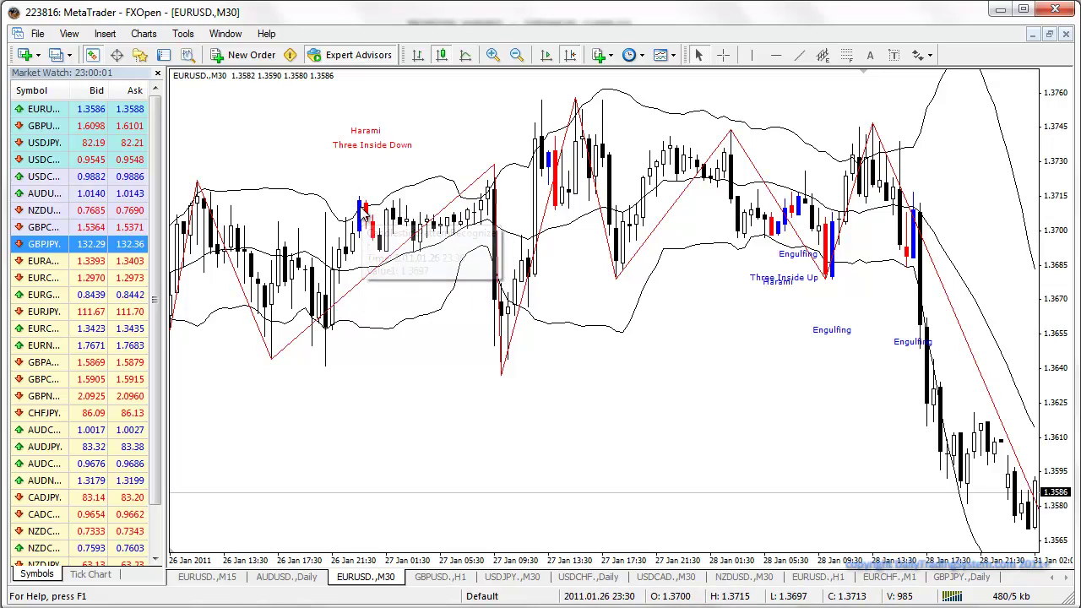
pyautogui.moveTo(364, 228)
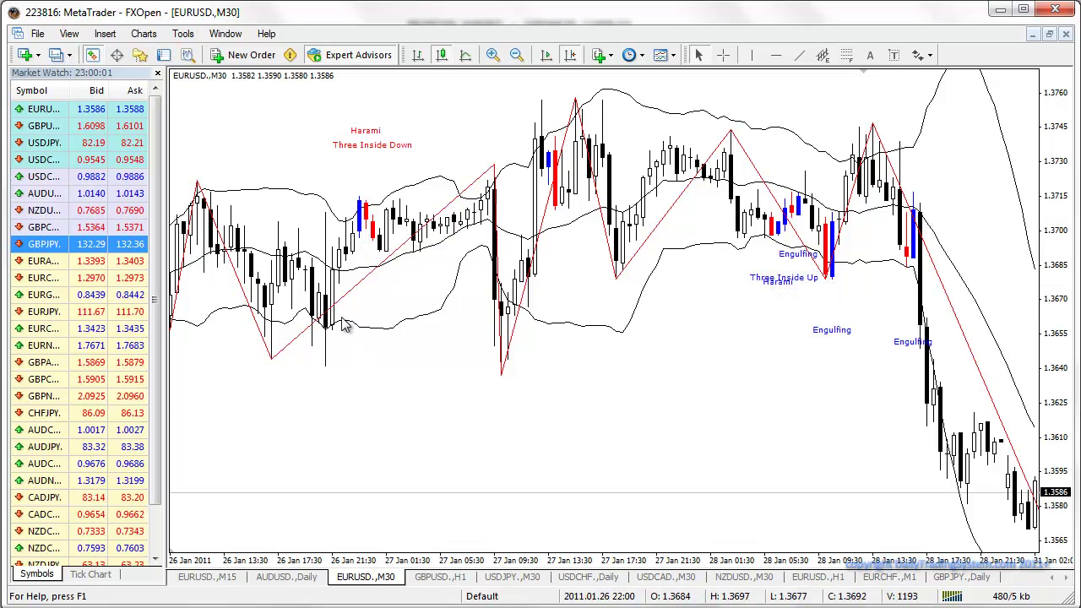
pyautogui.scroll(5, 545, 332)
# Pan the M30 chart back through late January 2011 candles up to 31 Jan
pyautogui.moveTo(365, 333); pyautogui.dragTo(596, 325)
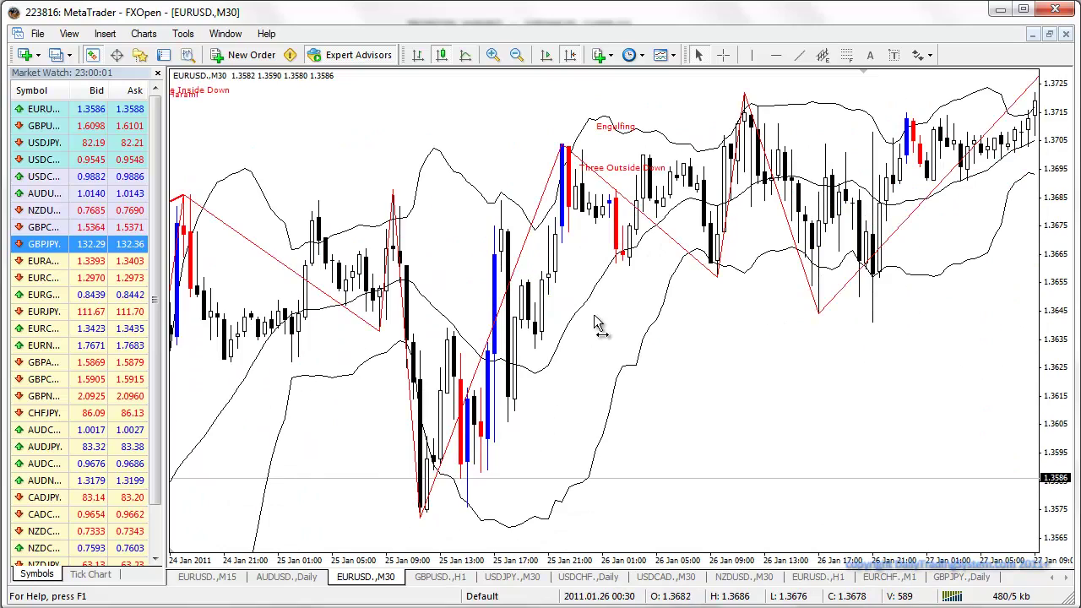
pyautogui.moveTo(572, 157)
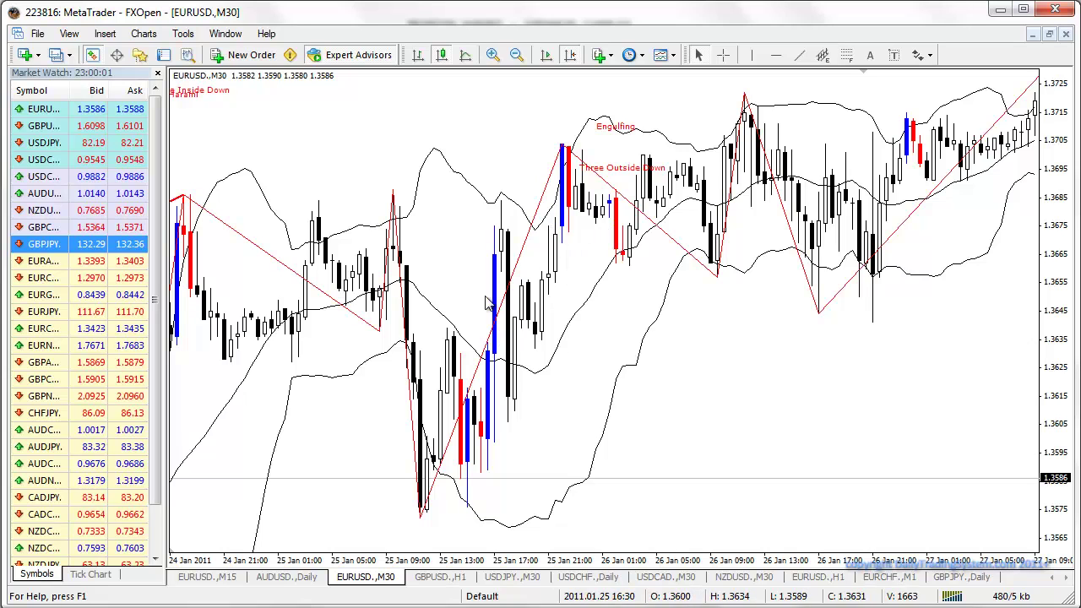
pyautogui.moveTo(426, 353); pyautogui.dragTo(722, 327)
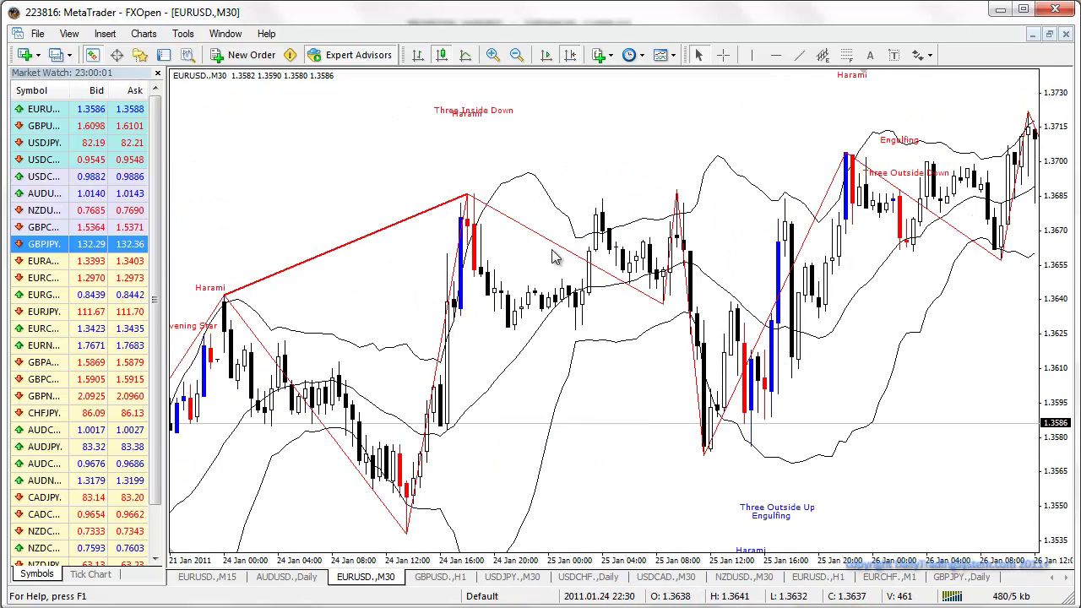
pyautogui.moveTo(473, 230)
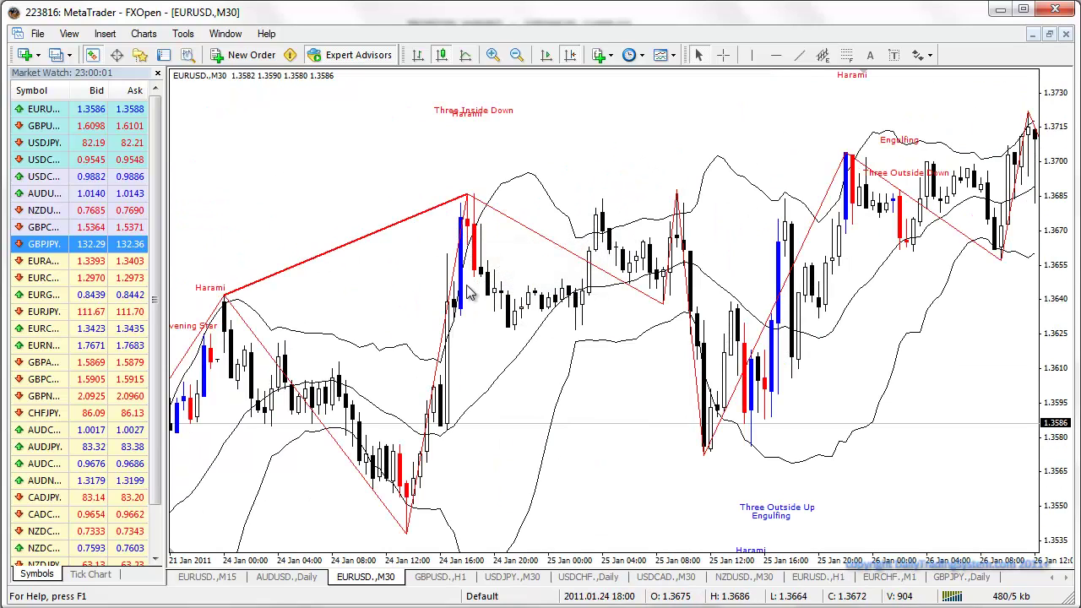
pyautogui.moveTo(362, 302); pyautogui.dragTo(544, 294)
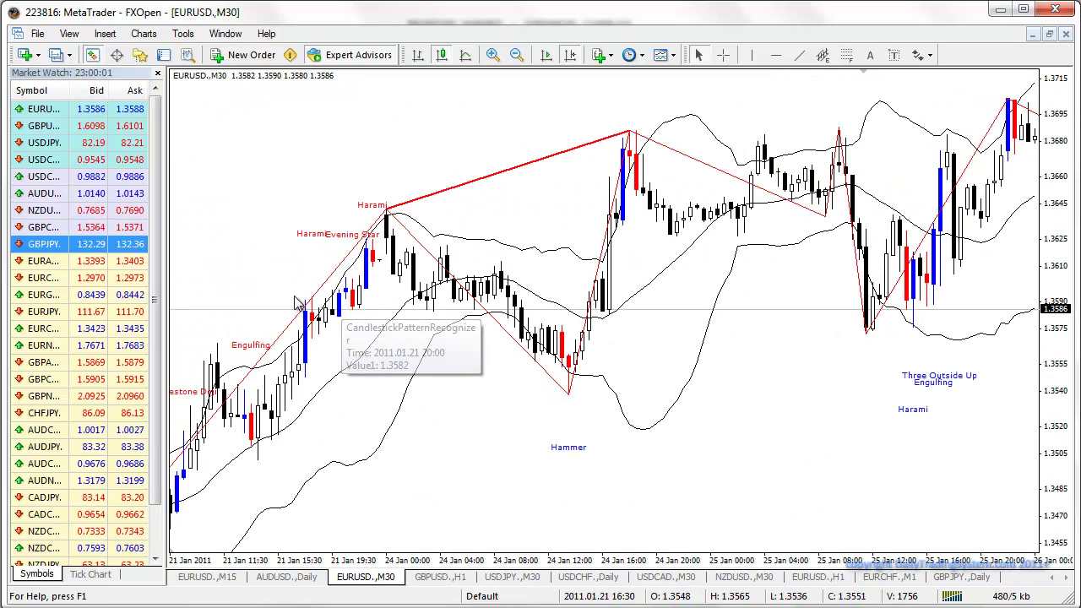
pyautogui.scroll(-10, 651, 290)
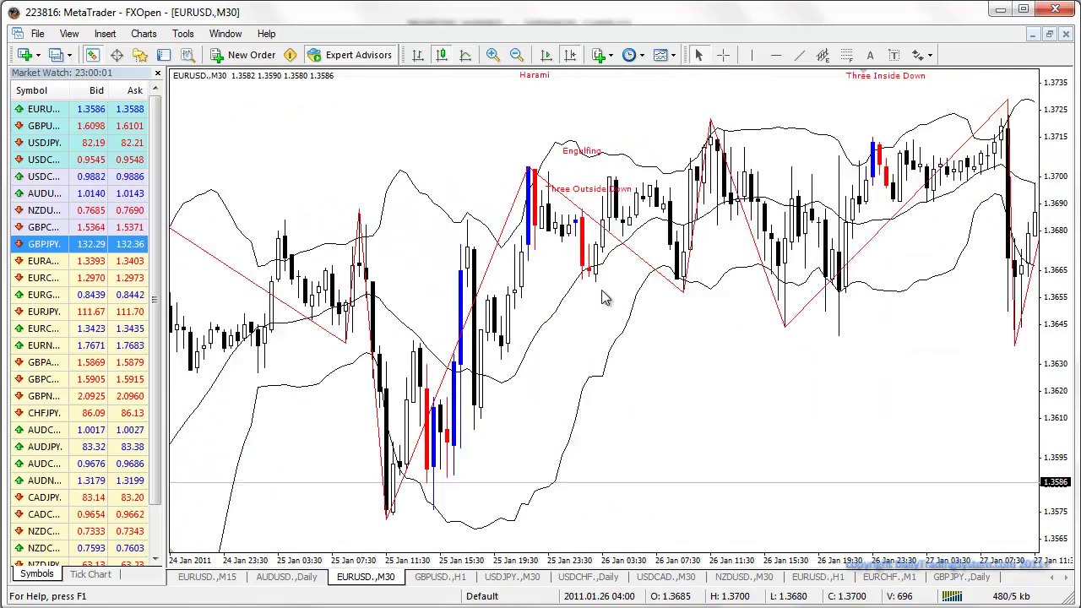
pyautogui.scroll(-5, 667, 256)
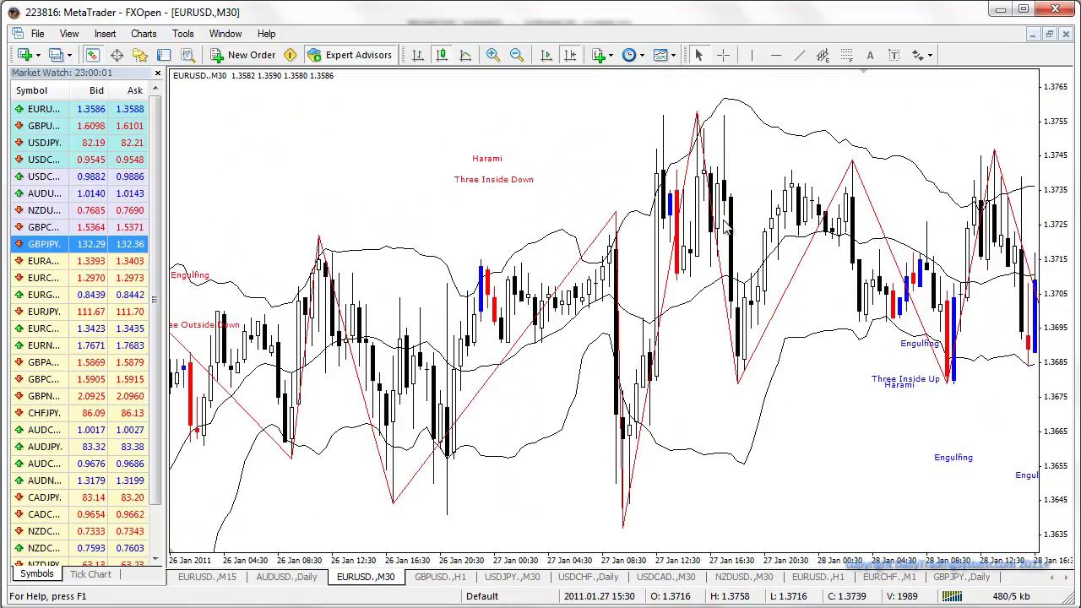
pyautogui.scroll(2, 667, 202)
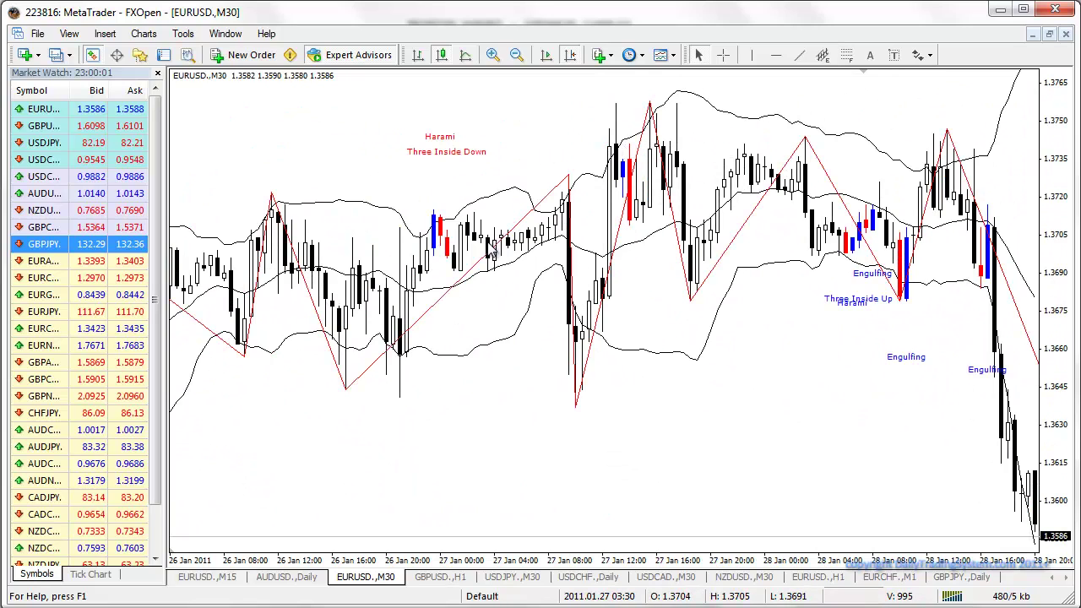
pyautogui.scroll(-4, 614, 251)
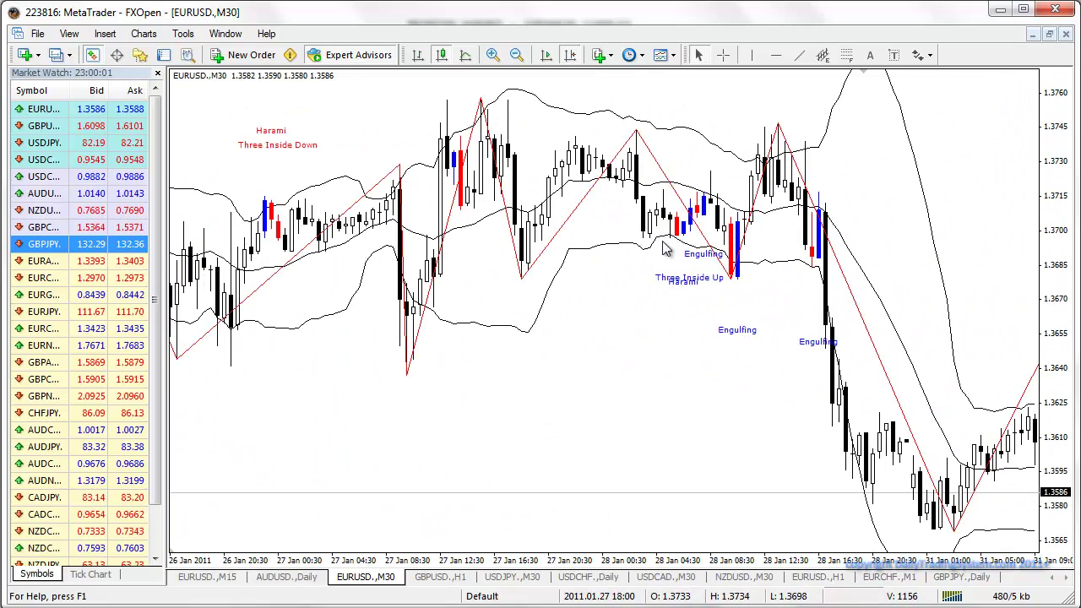
pyautogui.click(632, 54)
# Switch EURUSD to the Daily (D1) timeframe and scroll back to late August 2010
pyautogui.click(664, 193)
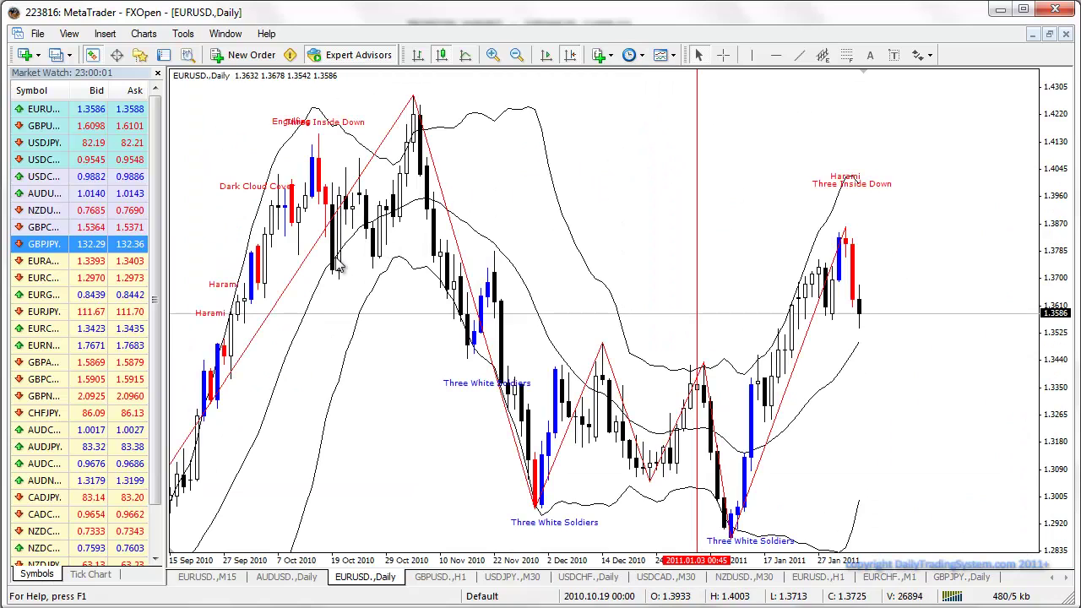
pyautogui.scroll(3, 329, 268)
pyautogui.scroll(-1, 319, 268)
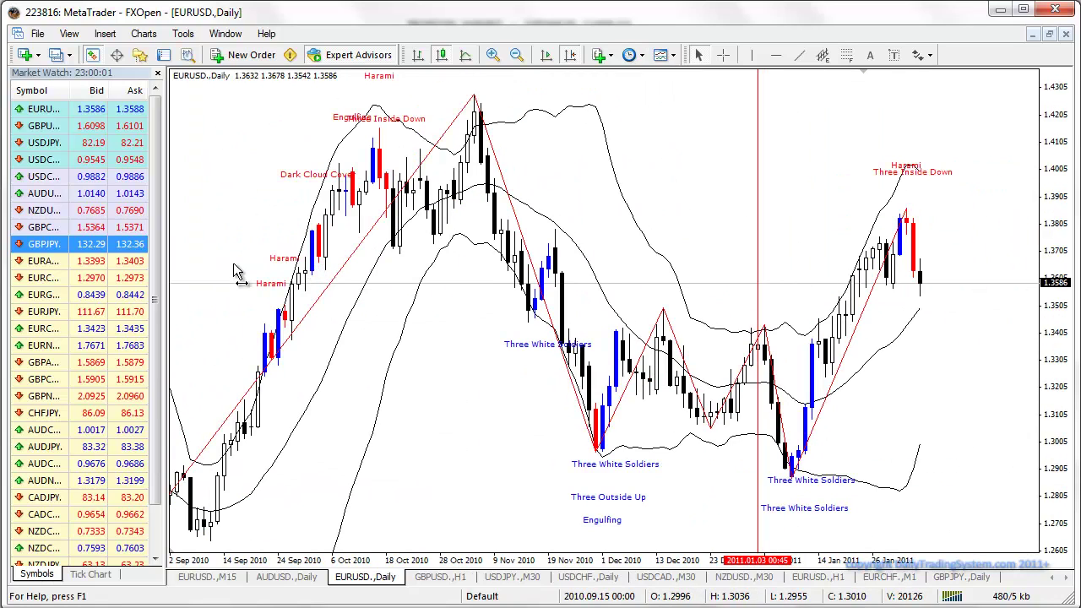
pyautogui.scroll(-3, 237, 270)
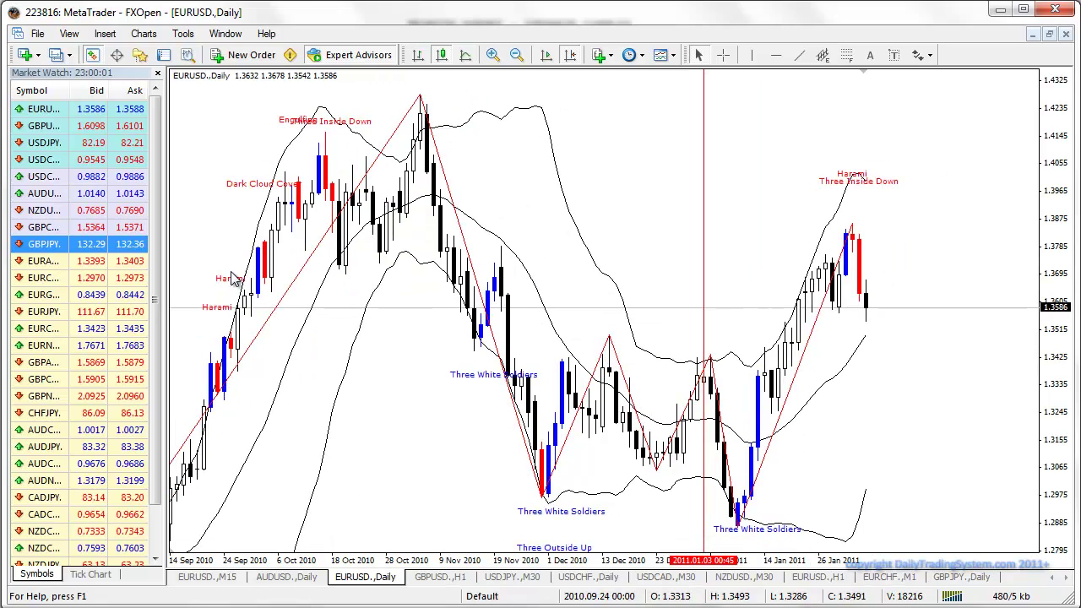
pyautogui.scroll(3, 313, 299)
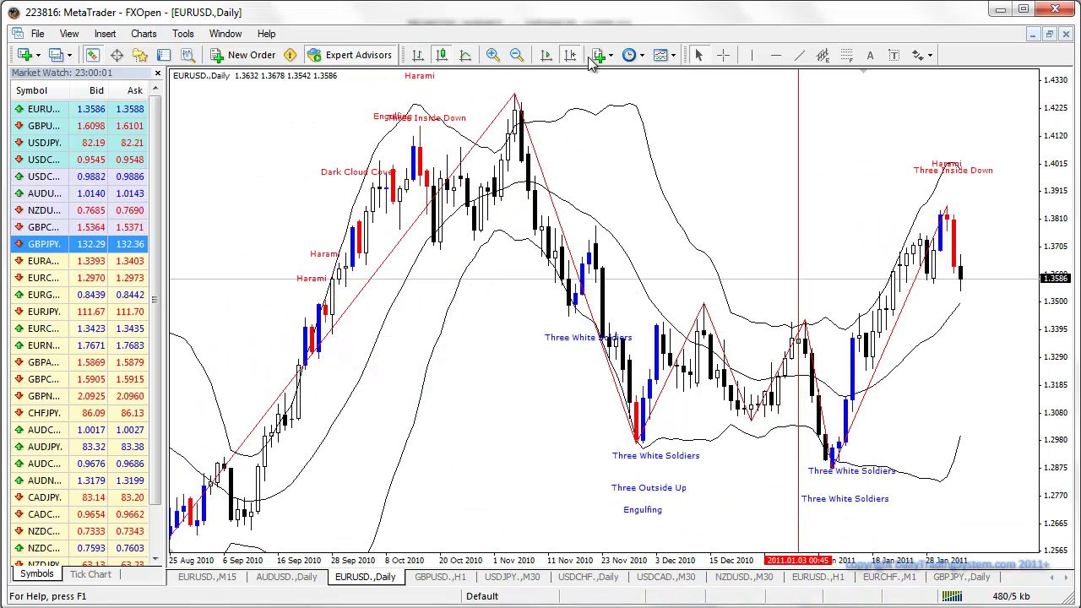
# Enable the pen with Ctrl+2, bracket the late-September 2010 Harami candles and add a downward arrow in blue
pyautogui.hotkey('ctrl', '2')
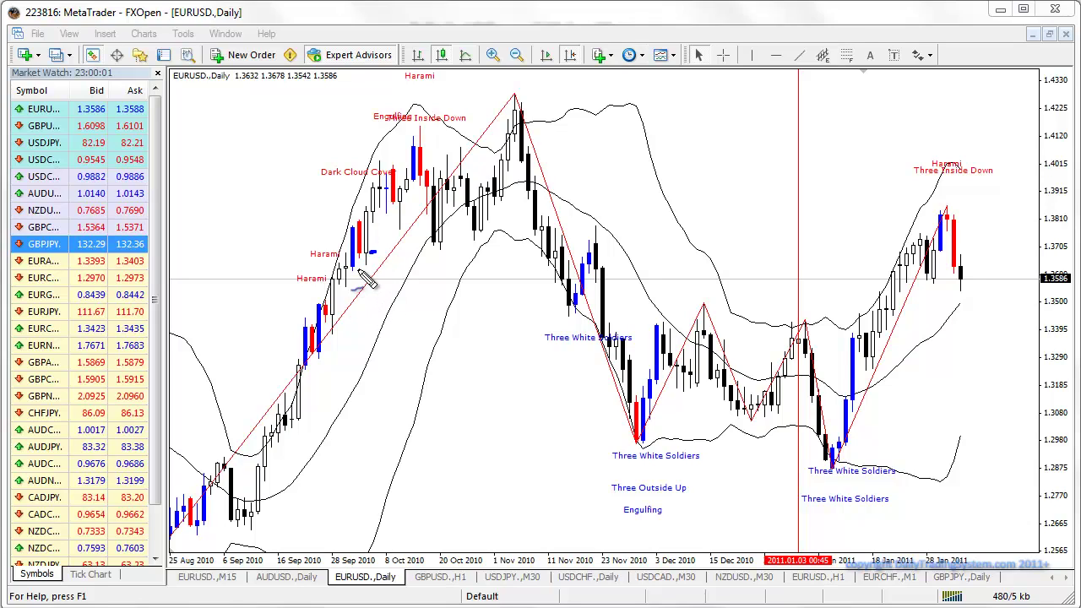
pyautogui.moveTo(364, 268)
pyautogui.mouseDown()
pyautogui.moveTo(380, 267)
pyautogui.moveTo(356, 268)
pyautogui.mouseUp()
pyautogui.moveTo(339, 221)
pyautogui.mouseDown()
pyautogui.moveTo(396, 221)
pyautogui.moveTo(416, 343)
pyautogui.moveTo(432, 331)
pyautogui.mouseUp()
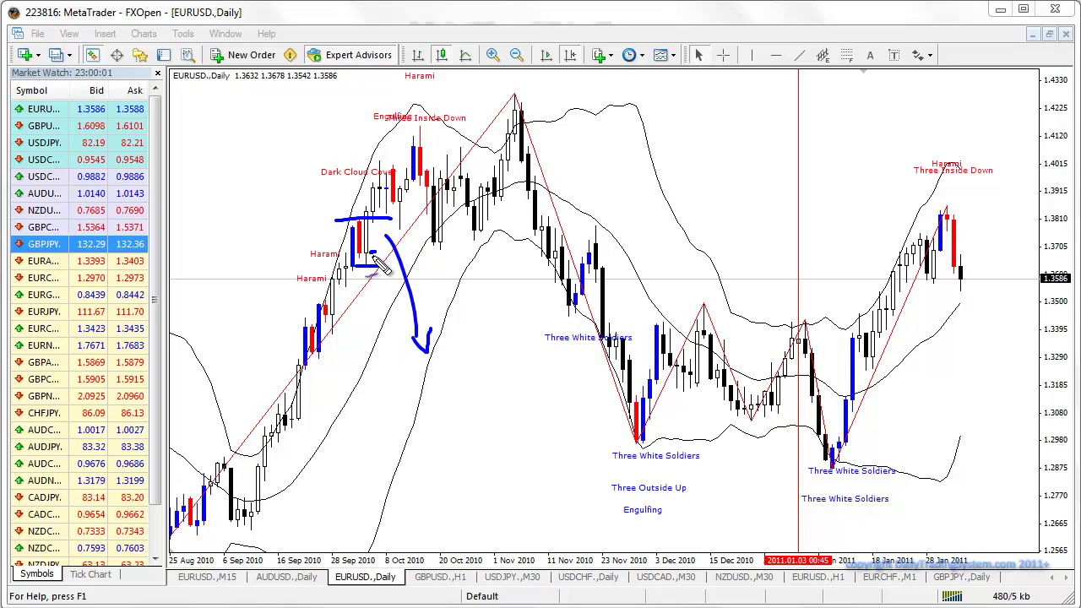
pyautogui.moveTo(301, 284); pyautogui.dragTo(325, 284)
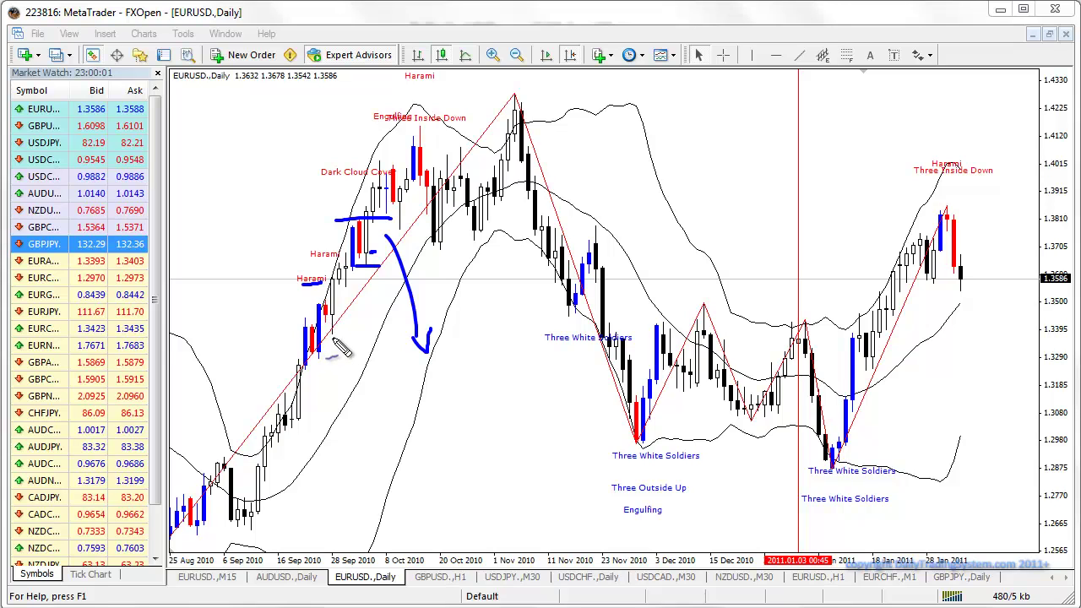
pyautogui.moveTo(337, 338); pyautogui.dragTo(320, 360)
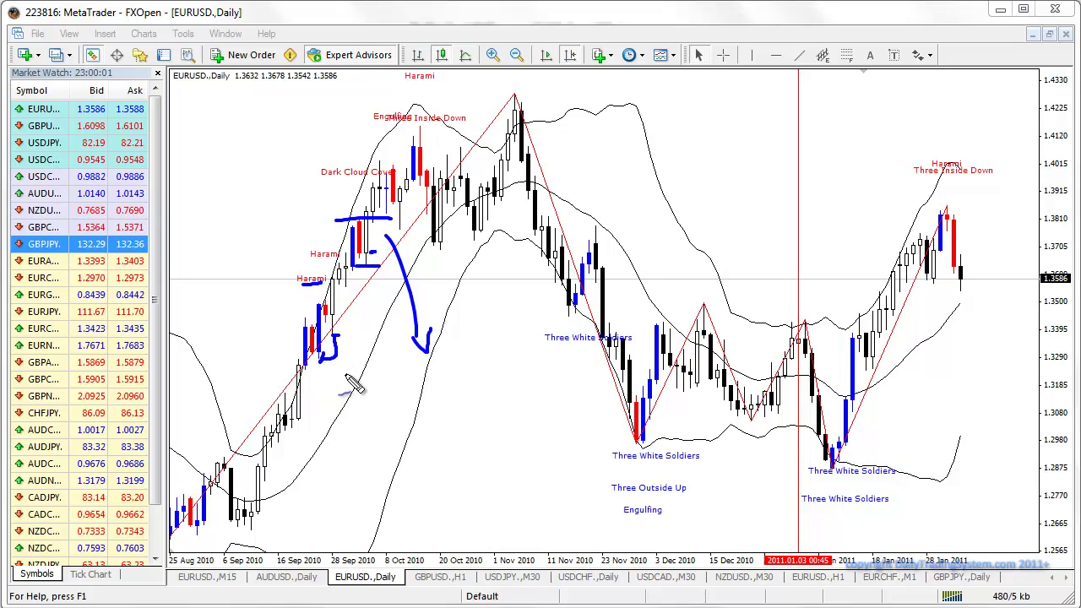
pyautogui.moveTo(347, 333); pyautogui.dragTo(353, 349)
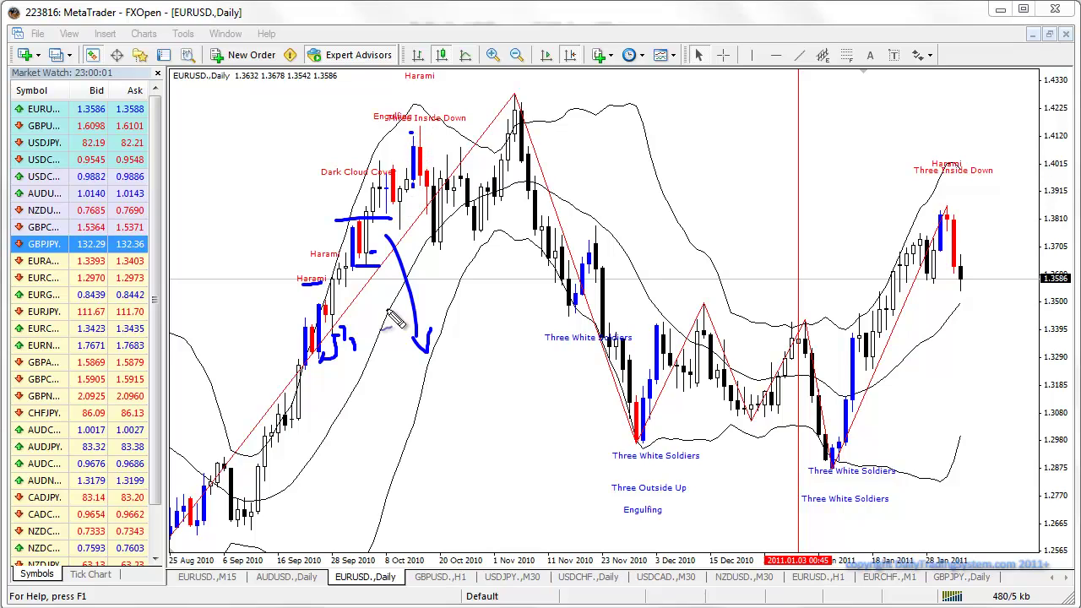
# Clear the pen marks with Escape, leaving a short blue stroke beside the late-January 2011 candles
pyautogui.press('Escape')
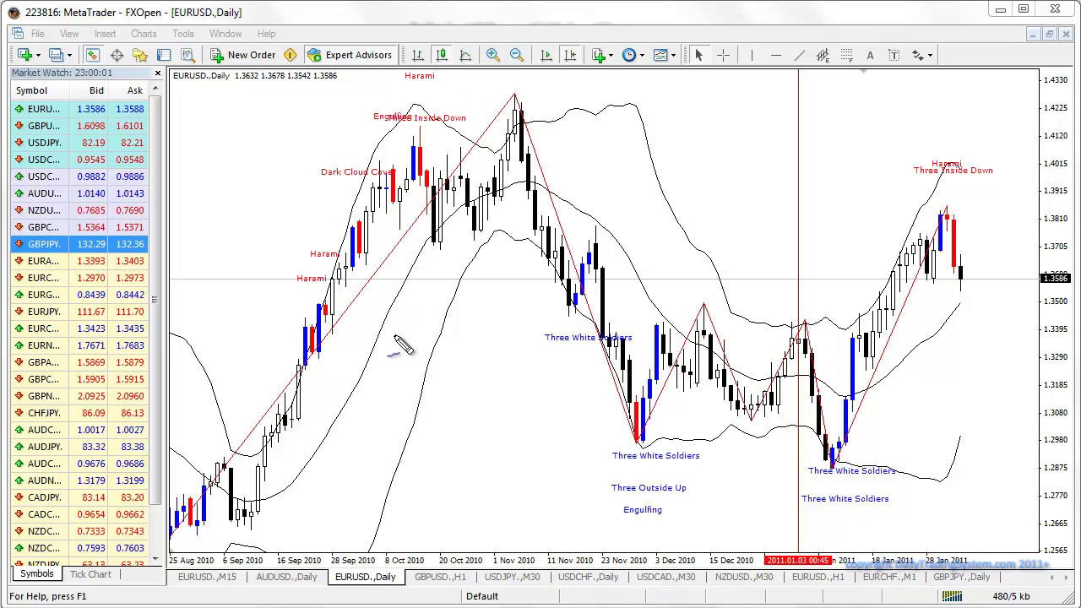
pyautogui.moveTo(364, 284); pyautogui.dragTo(377, 280)
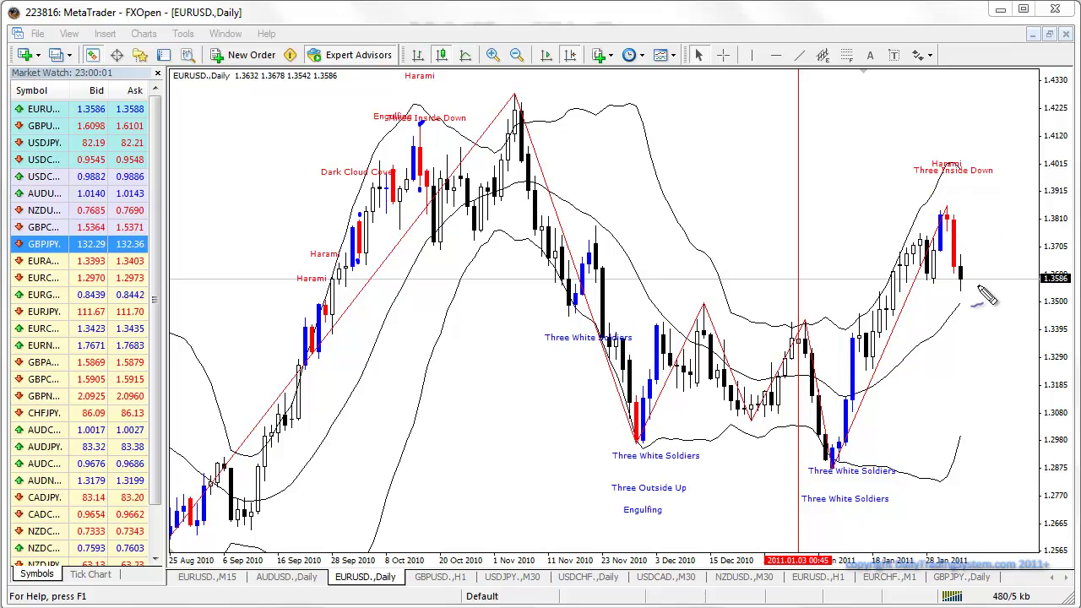
# Draw a blue arrow from the last candle down to a 1.3395 support line, plus November and December level marks
pyautogui.moveTo(961, 281)
pyautogui.mouseDown()
pyautogui.moveTo(978, 282)
pyautogui.moveTo(984, 340)
pyautogui.moveTo(998, 331)
pyautogui.mouseUp()
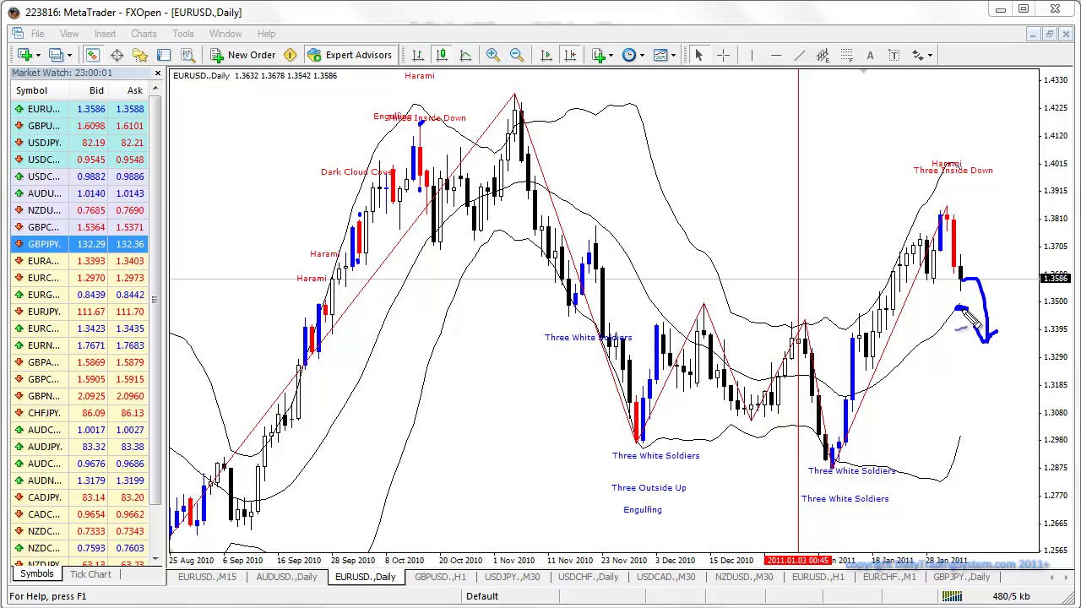
pyautogui.moveTo(656, 378)
pyautogui.mouseDown()
pyautogui.moveTo(696, 330)
pyautogui.moveTo(1049, 336)
pyautogui.mouseUp()
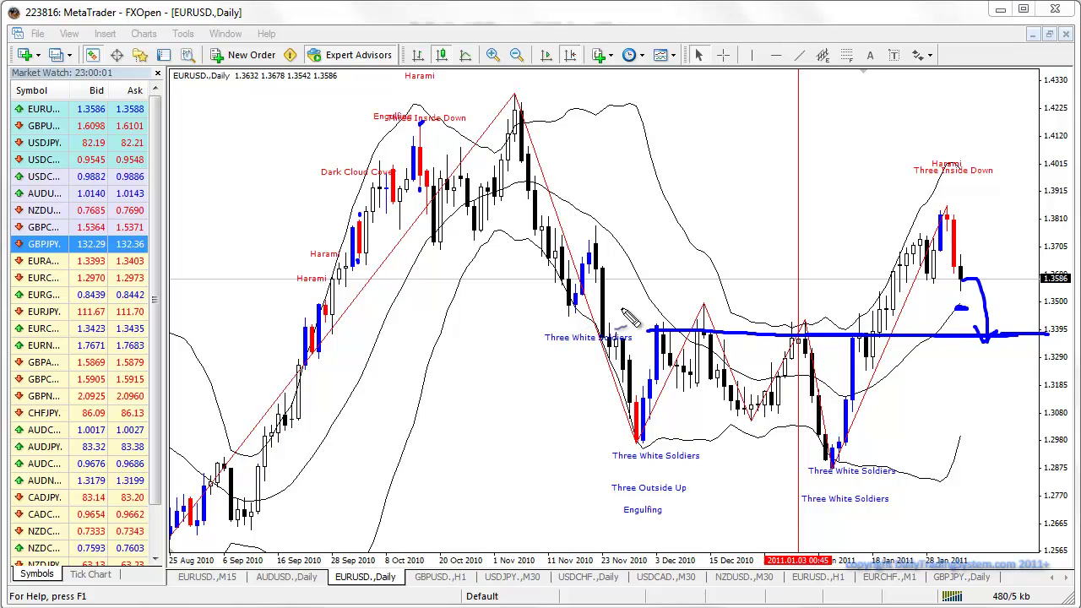
pyautogui.moveTo(555, 312); pyautogui.dragTo(614, 314)
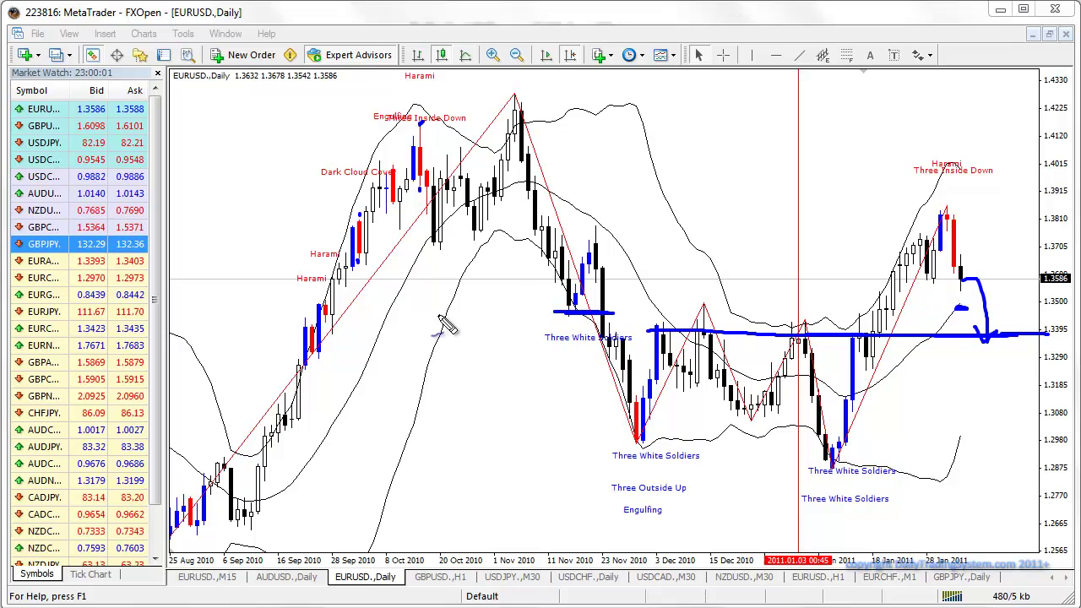
pyautogui.moveTo(726, 310)
pyautogui.mouseDown()
pyautogui.moveTo(684, 310)
pyautogui.moveTo(728, 310)
pyautogui.mouseUp()
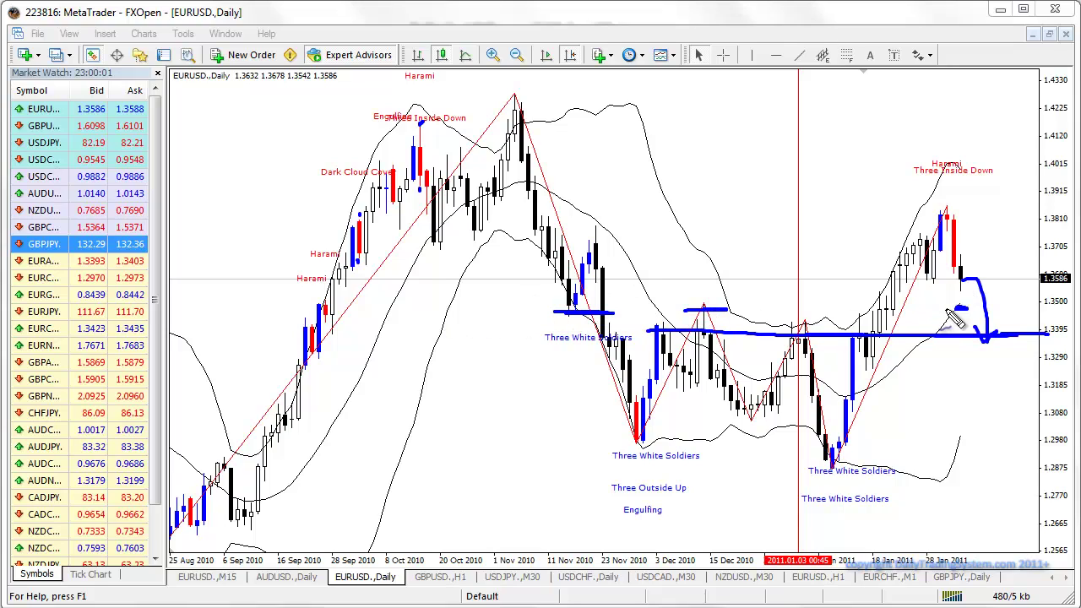
# Draw blue level lines near 1.3640 and 1.3480 beside the last candles and a mark near the upper band
pyautogui.moveTo(946, 310)
pyautogui.mouseDown()
pyautogui.moveTo(1052, 309)
pyautogui.moveTo(1041, 309)
pyautogui.mouseUp()
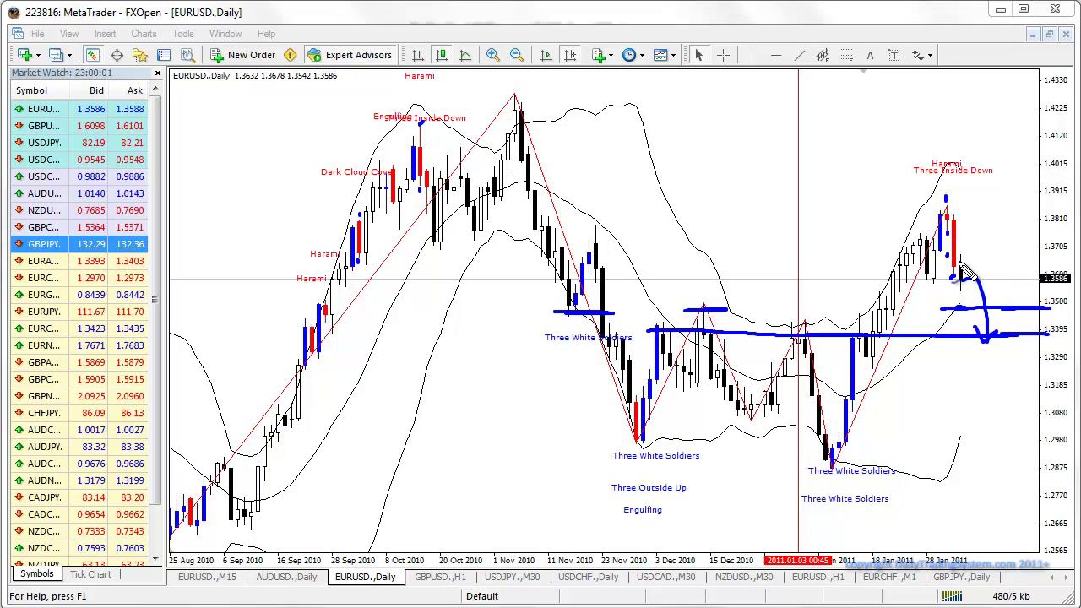
pyautogui.moveTo(961, 265); pyautogui.dragTo(1058, 262)
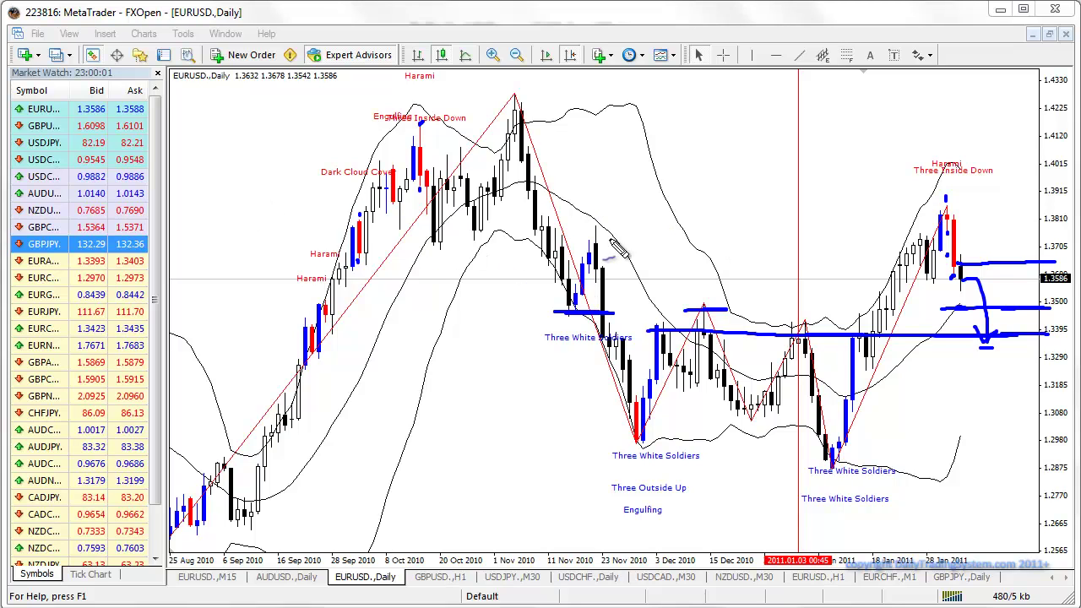
pyautogui.moveTo(575, 178); pyautogui.dragTo(585, 175)
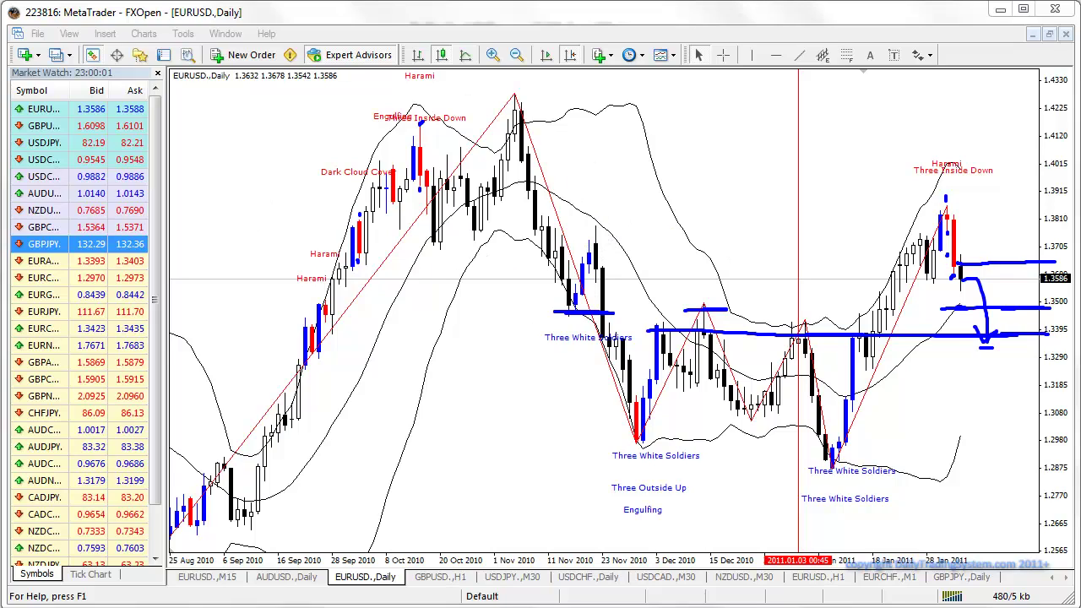